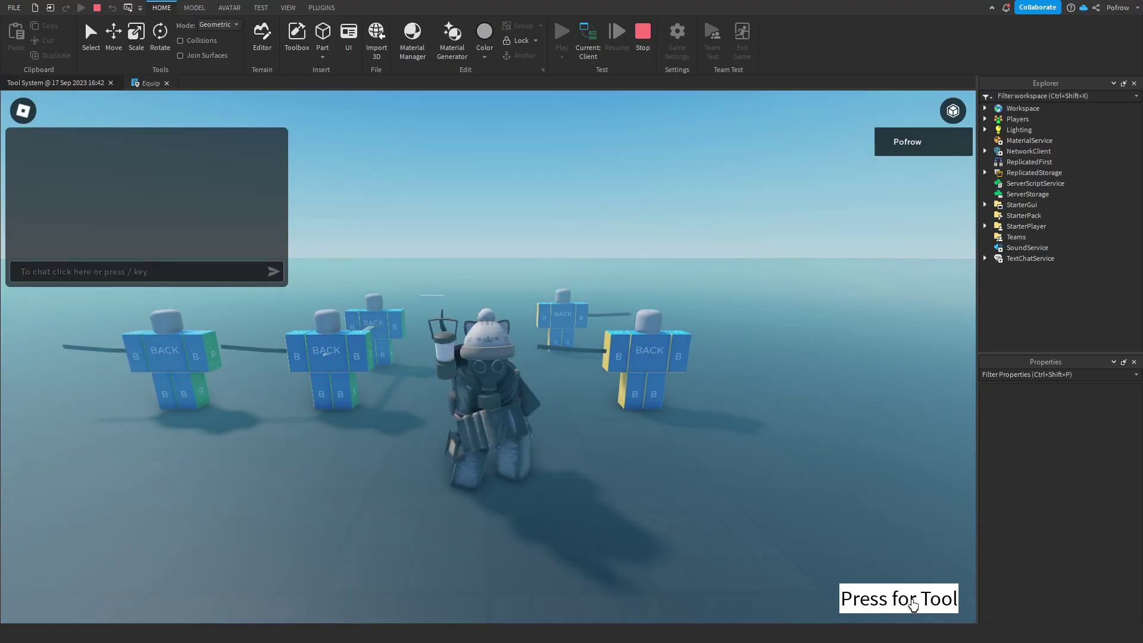
# - Equip the Katana from the hotbar to play its equip animation, then unequip it with 1
pyautogui.click(913, 605)
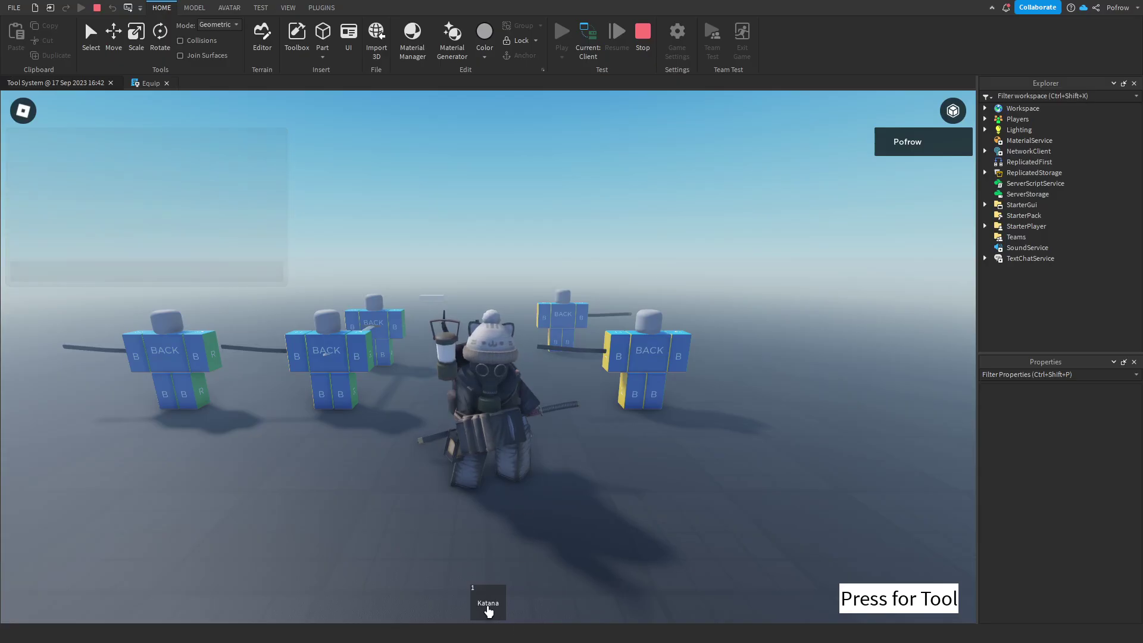
pyautogui.click(485, 603)
pyautogui.press('1')
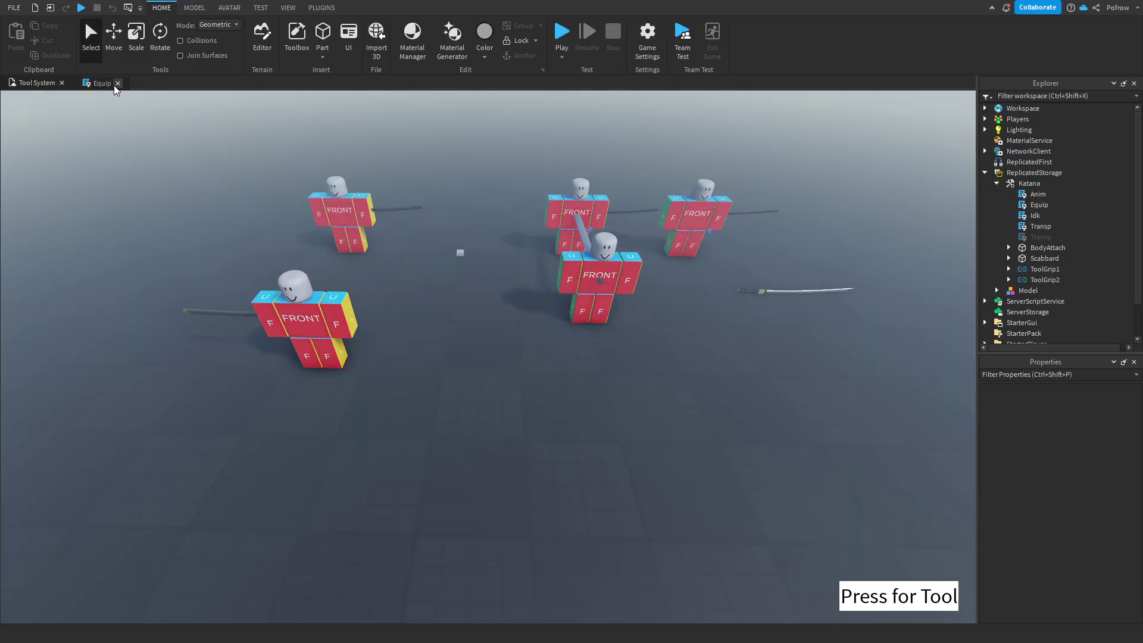
# - Select the Katana tool and its script in ReplicatedStorage in Explorer
pyautogui.click(1022, 184)
pyautogui.click(1037, 195)
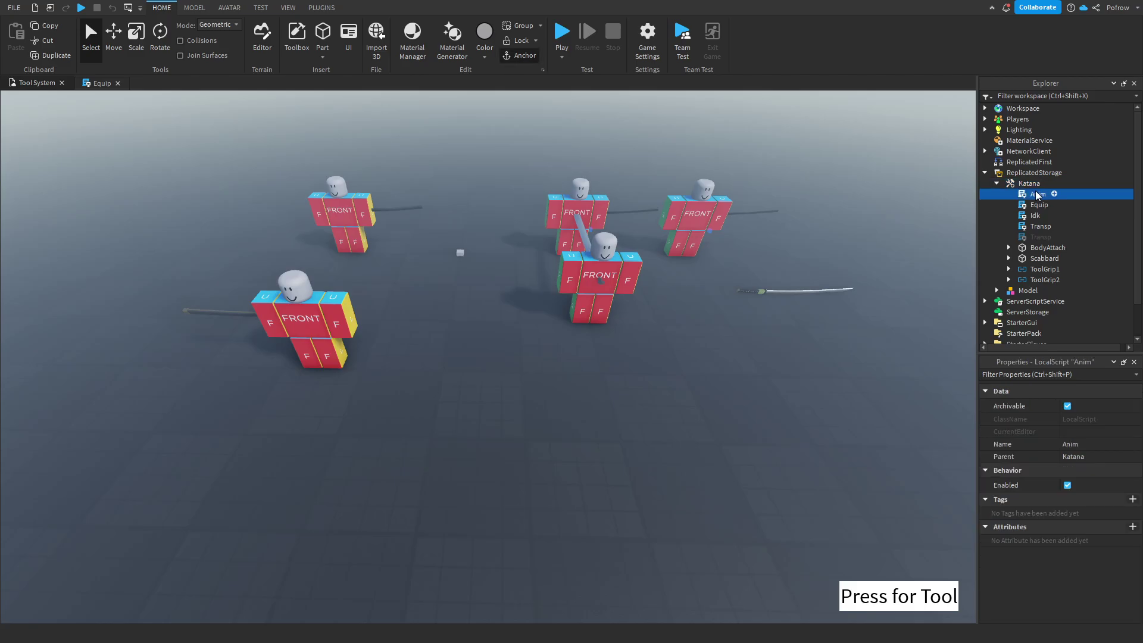
# - Open the Equip script and select the animation ID number after ID= on line 3
pyautogui.click(93, 82)
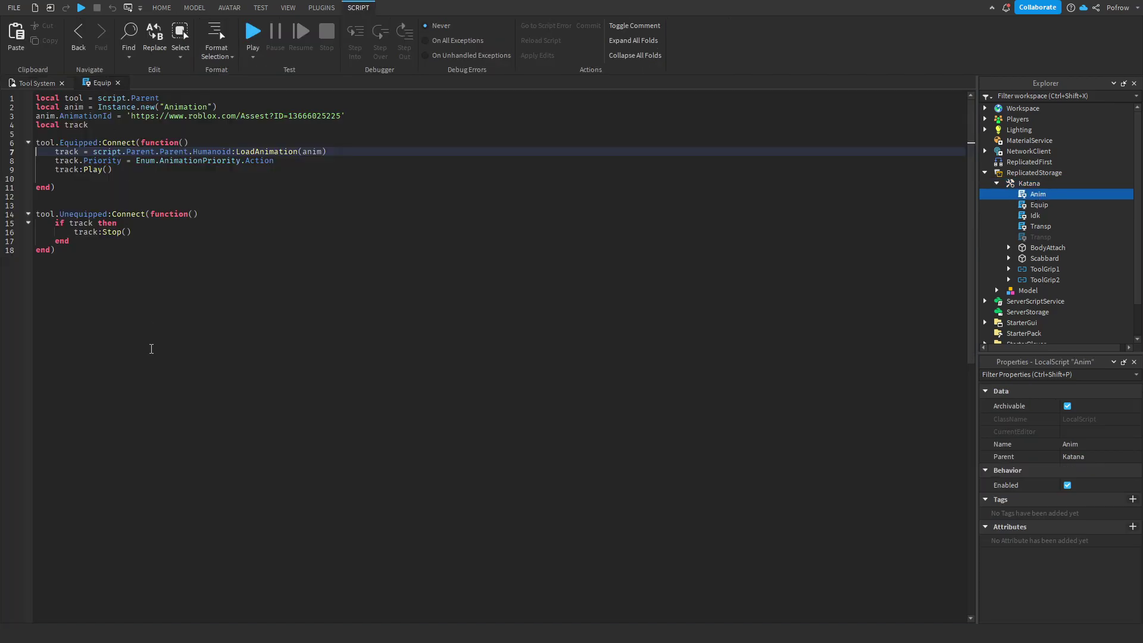
pyautogui.click(52, 154)
pyautogui.hotkey('ctrl', 'a')
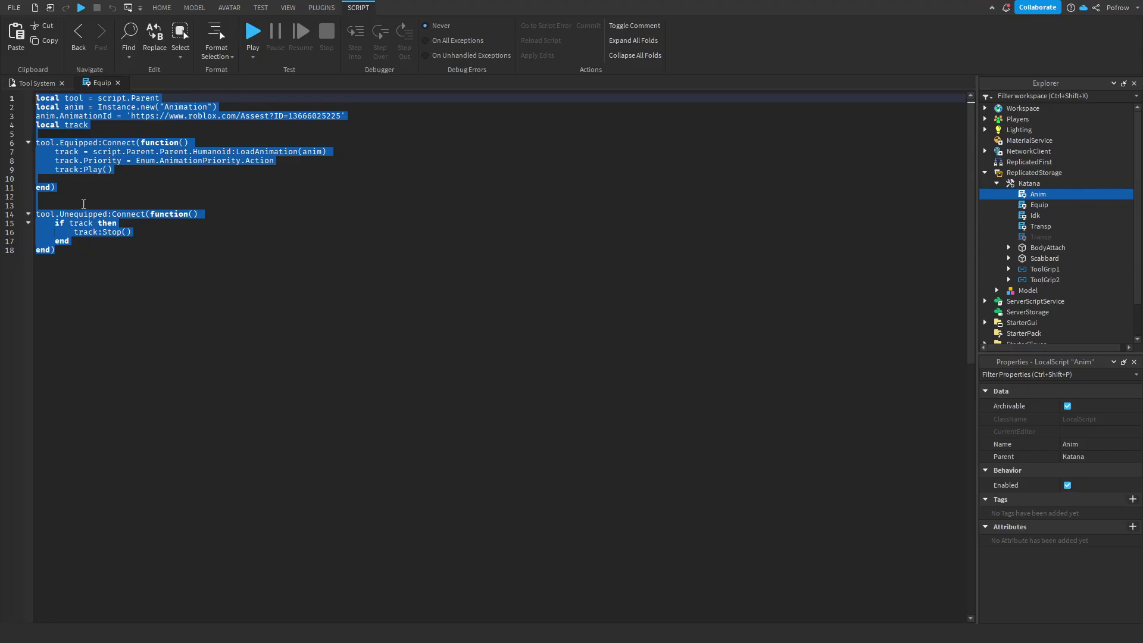
pyautogui.click(100, 380)
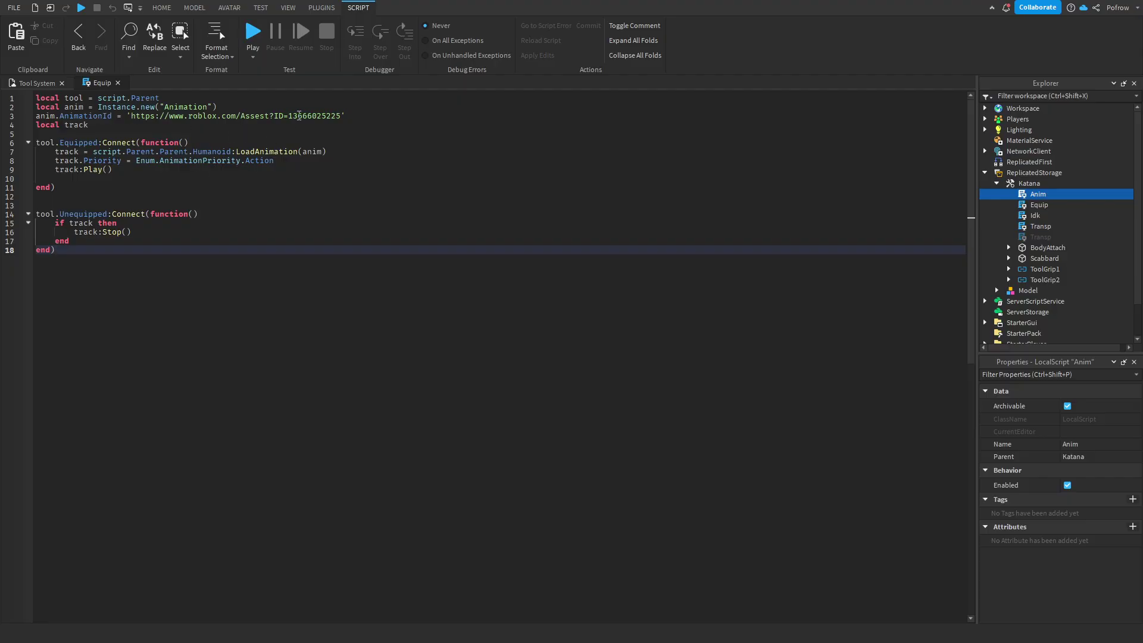
pyautogui.moveTo(288, 116); pyautogui.dragTo(343, 115)
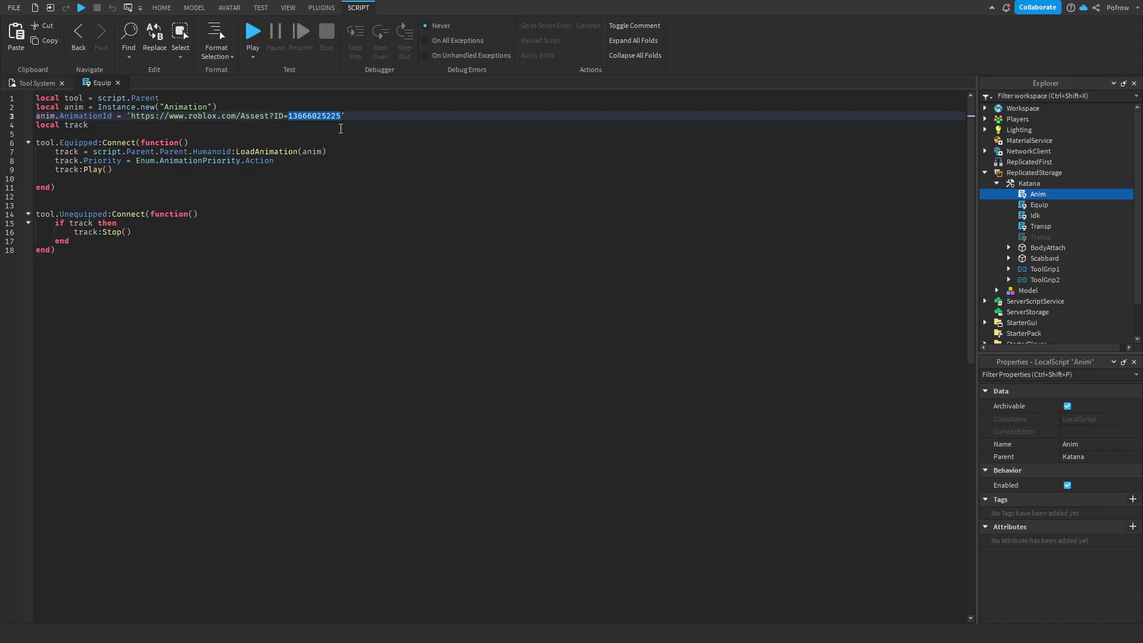
pyautogui.click(342, 141)
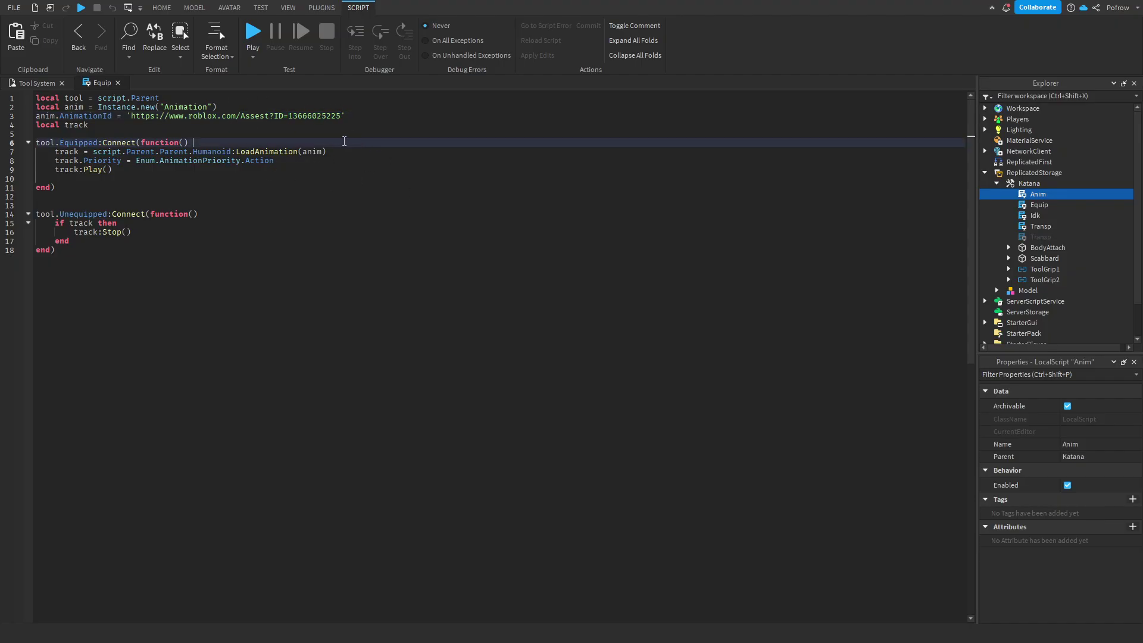
pyautogui.moveTo(288, 116); pyautogui.dragTo(341, 117)
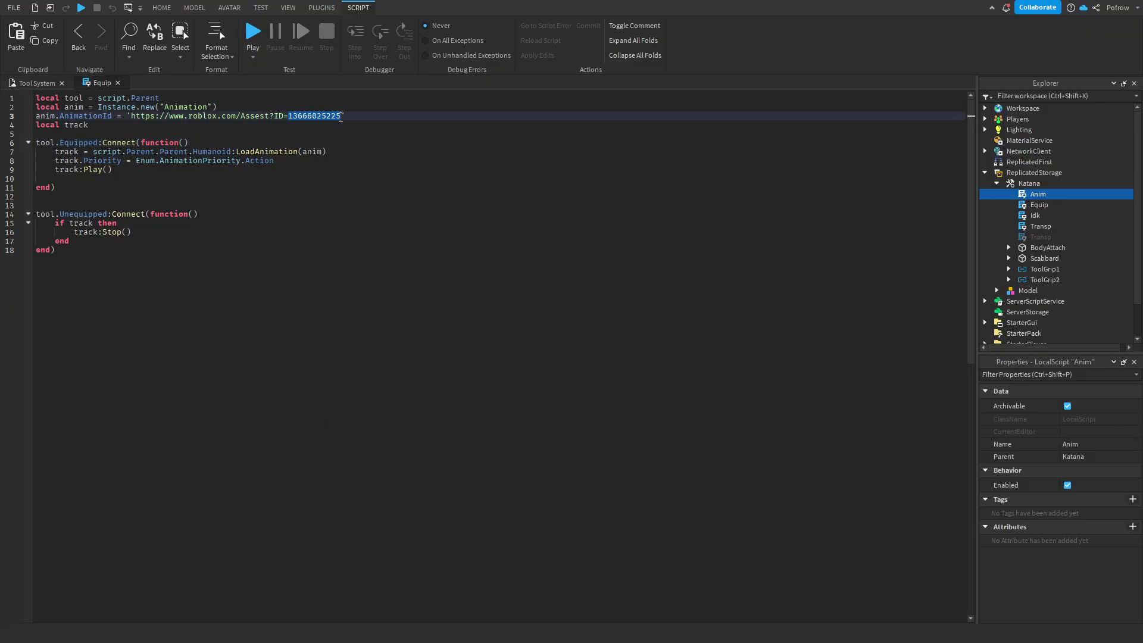
# - Delete the animation ID so line 3 ends at ID=, and place the caret there
pyautogui.press('BackSpace')
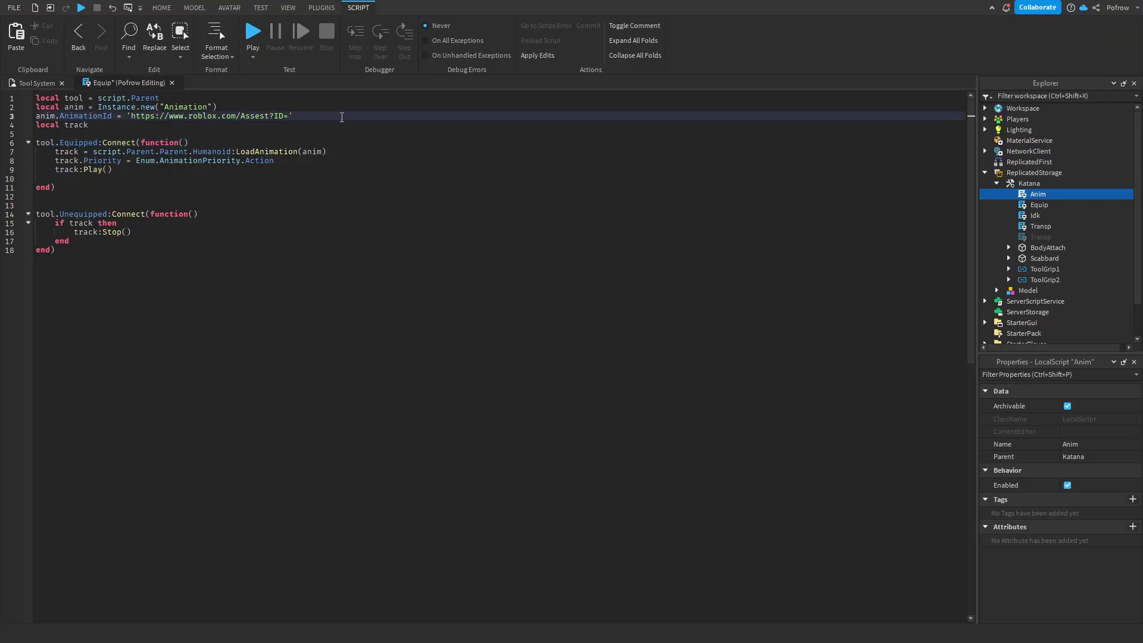
pyautogui.write('--Id')
pyautogui.write(' here')
pyautogui.click(289, 116)
pyautogui.click(1029, 183)
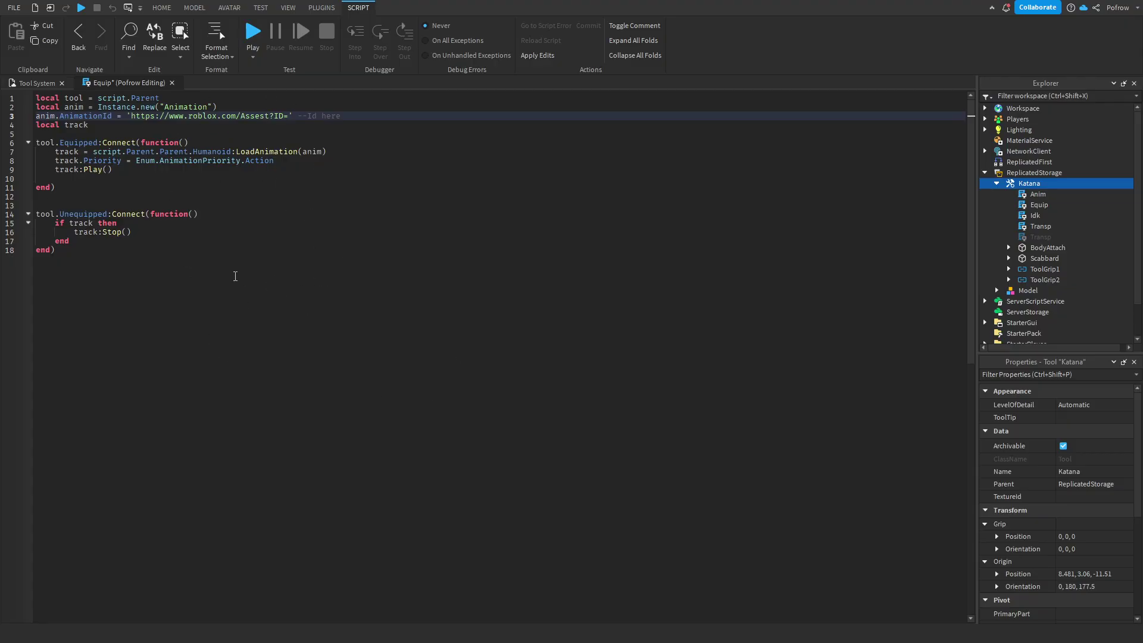
pyautogui.doubleClick(103, 125)
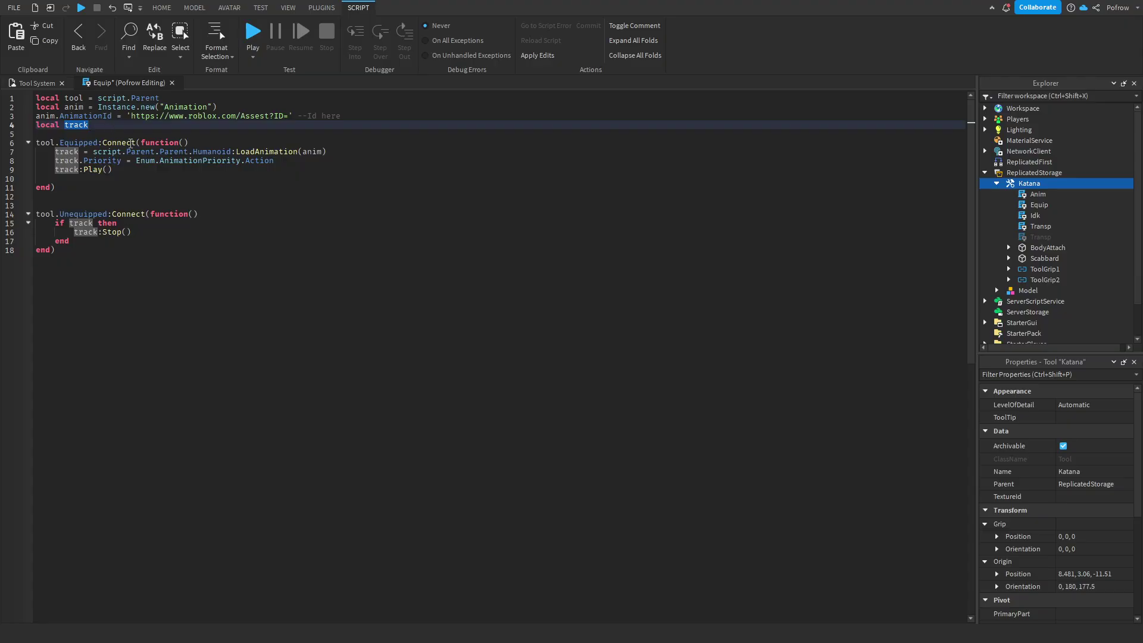
pyautogui.click(258, 288)
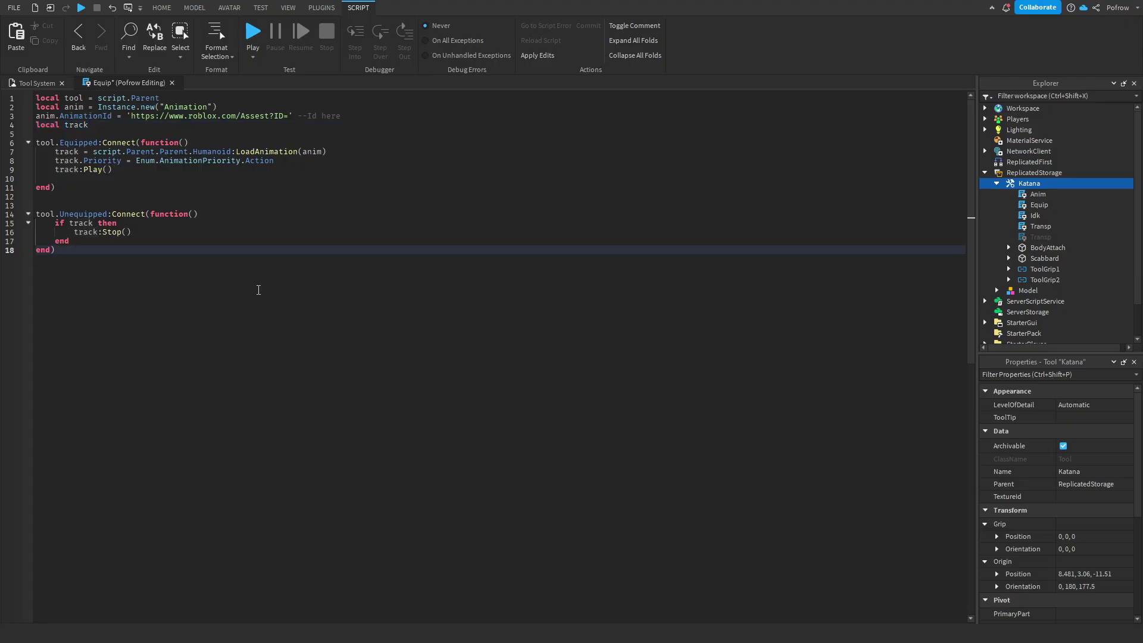
pyautogui.click(40, 144)
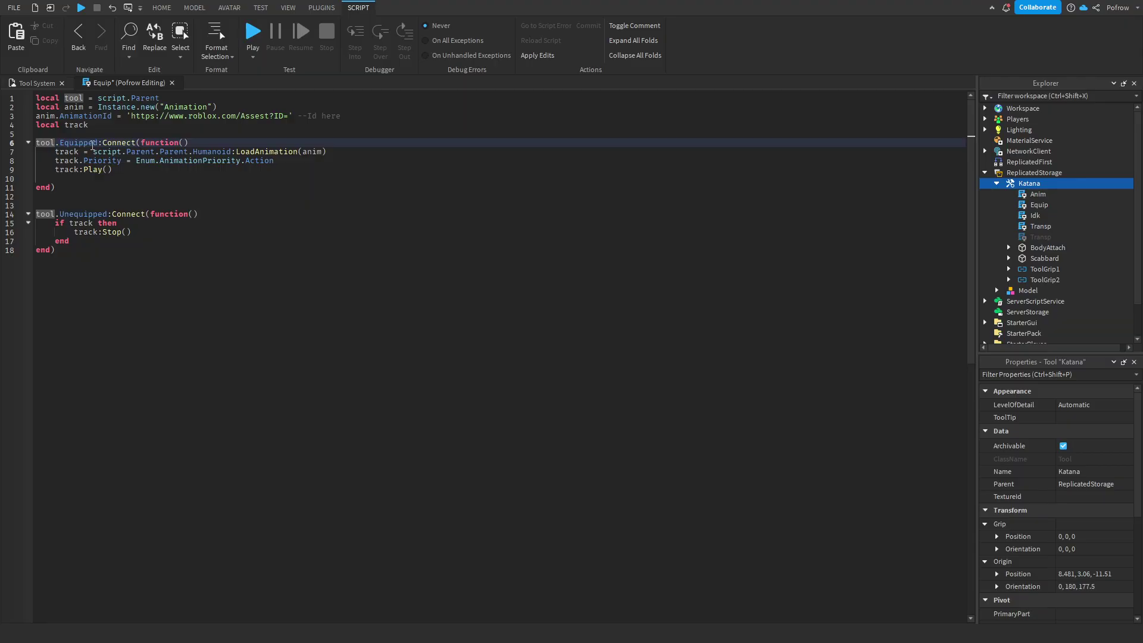
pyautogui.hotkey('ctrl', 'End')
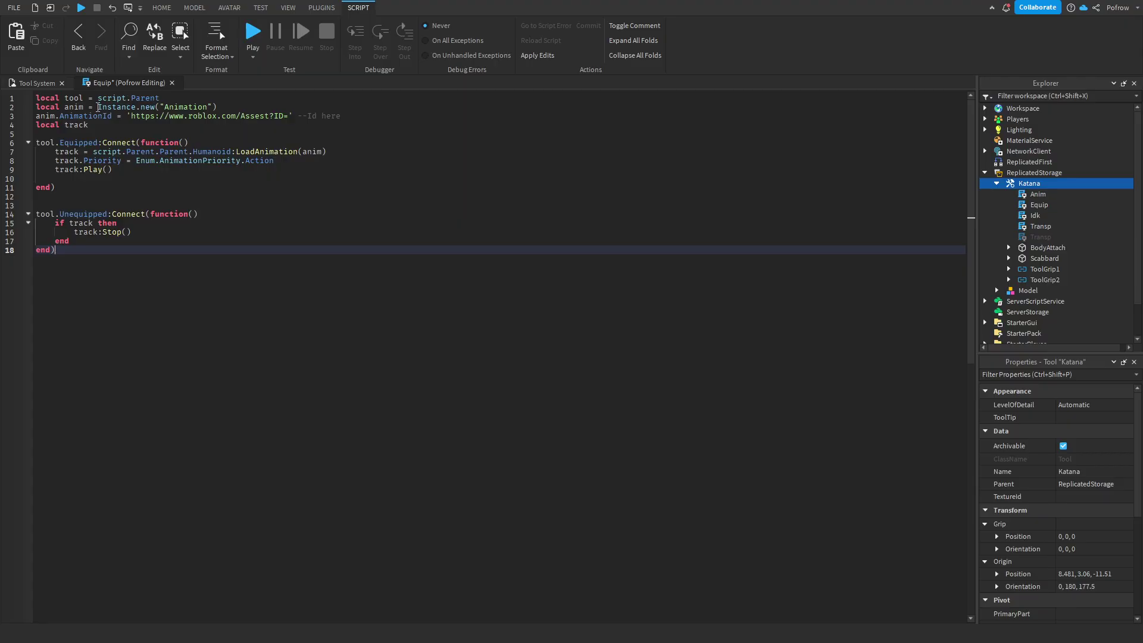
pyautogui.doubleClick(75, 107)
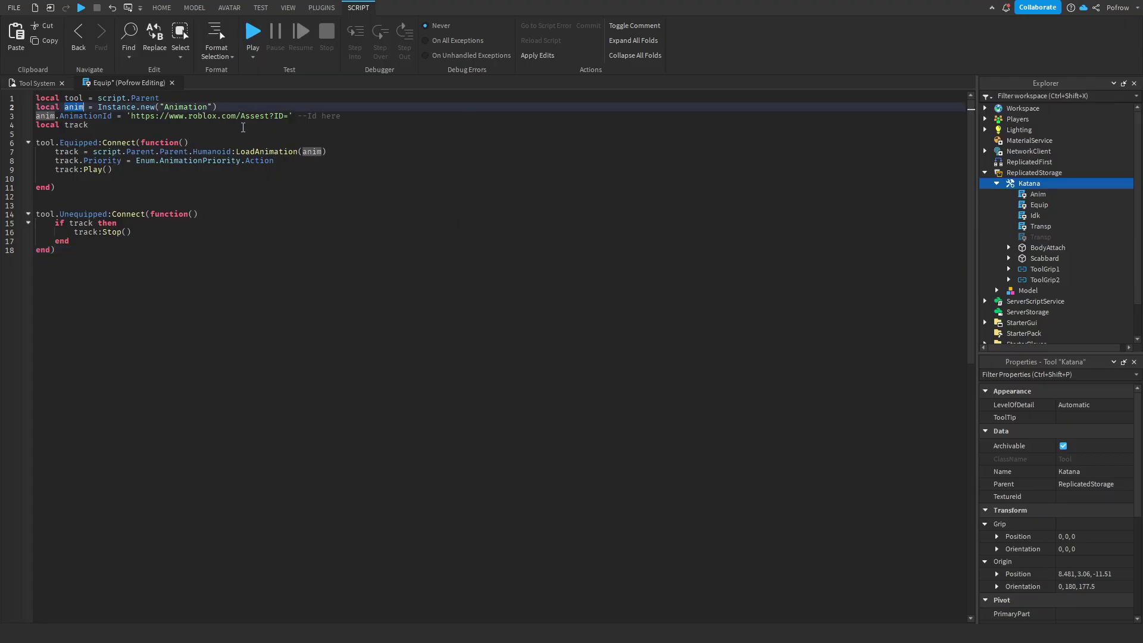
pyautogui.click(309, 458)
pyautogui.doubleClick(199, 153)
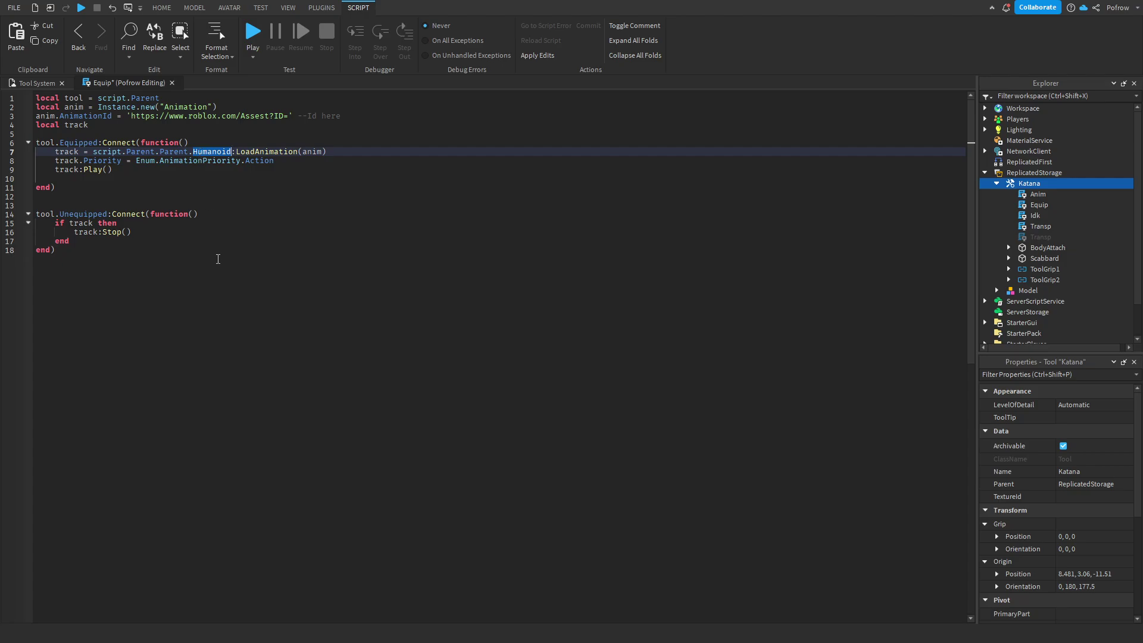
pyautogui.click(217, 284)
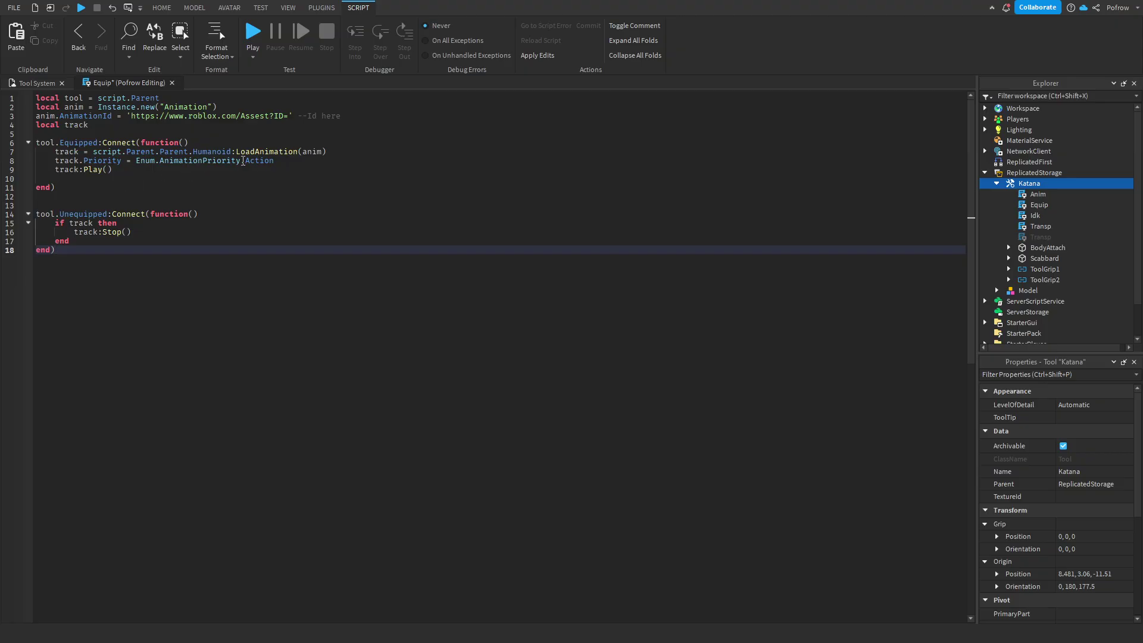
pyautogui.doubleClick(259, 160)
pyautogui.click(263, 294)
pyautogui.click(278, 160)
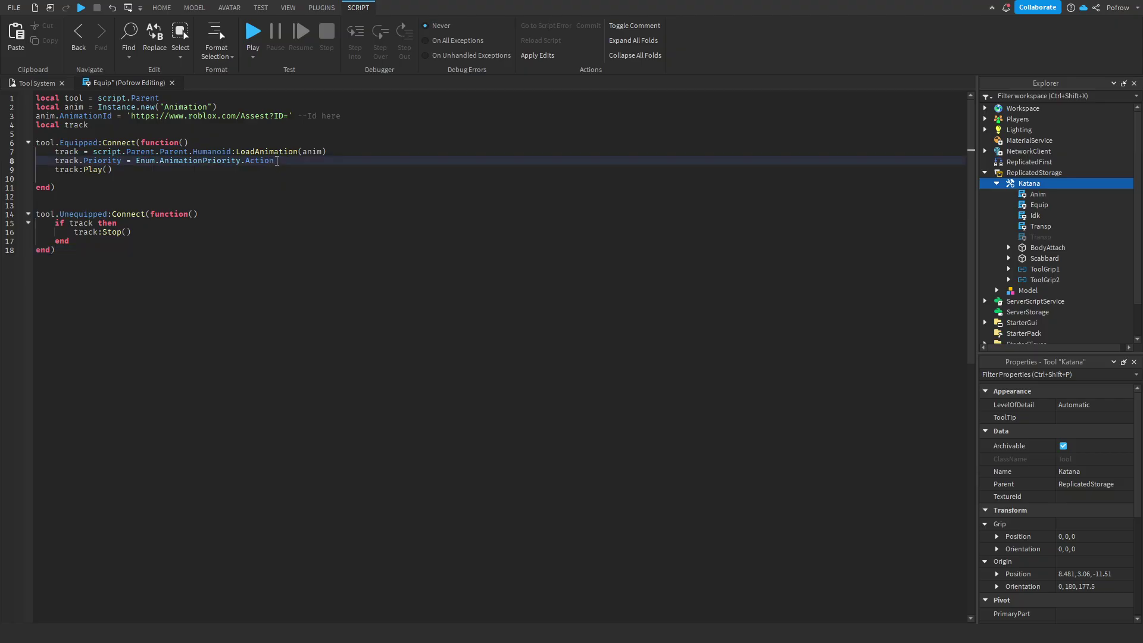
pyautogui.write('1')
pyautogui.press('BackSpace')
pyautogui.click(301, 251)
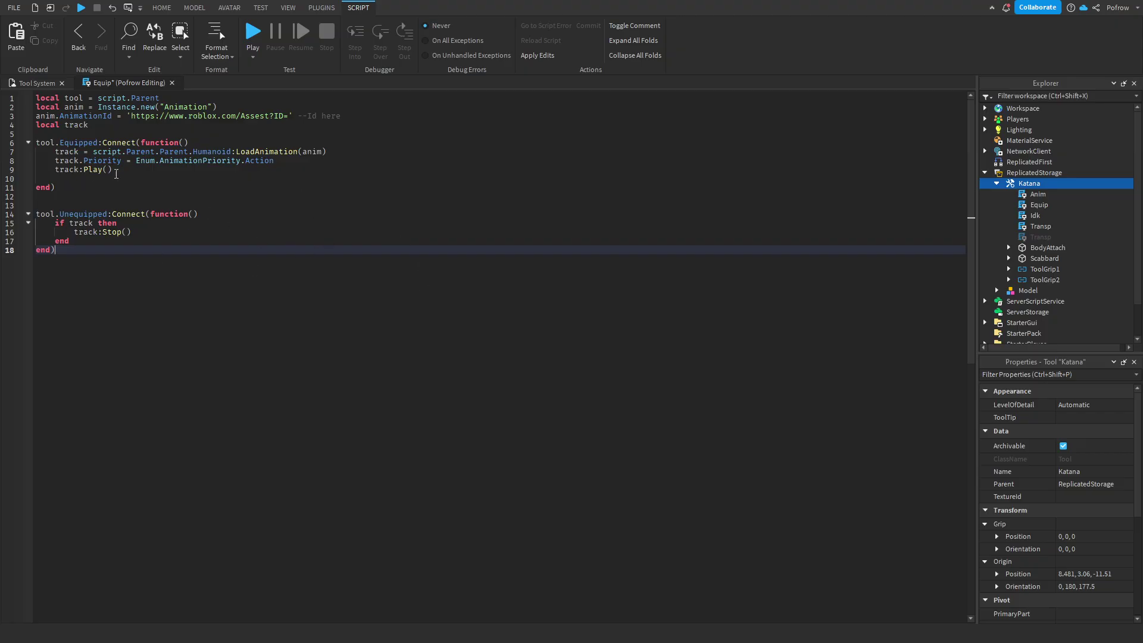
pyautogui.moveTo(55, 170); pyautogui.dragTo(113, 169)
pyautogui.click(153, 188)
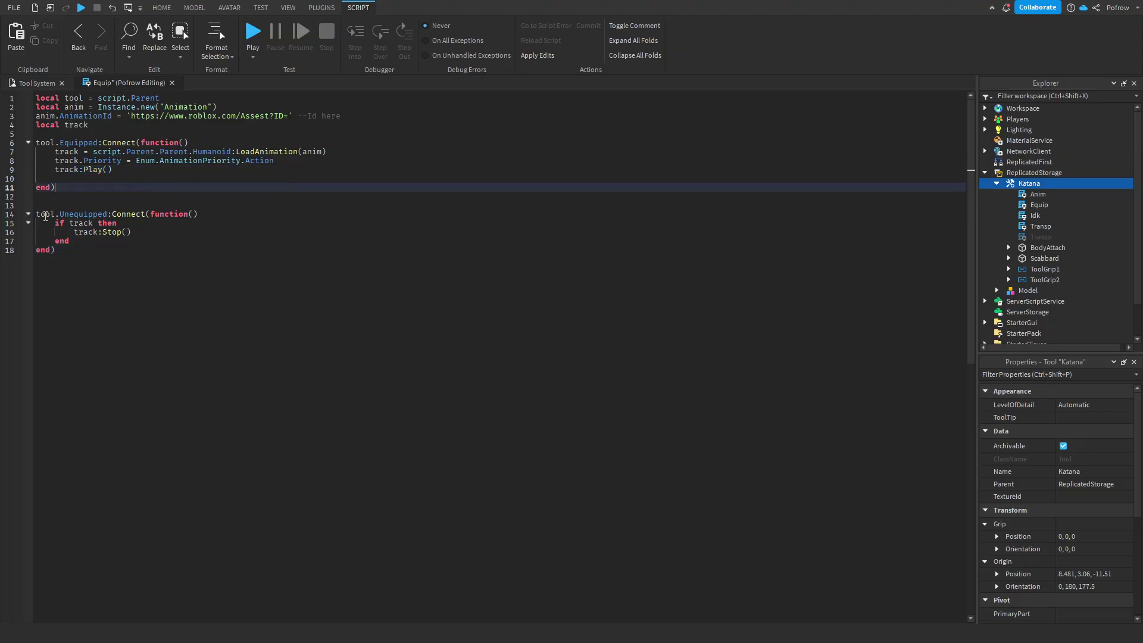
pyautogui.moveTo(55, 223)
pyautogui.mouseDown()
pyautogui.moveTo(116, 224)
pyautogui.moveTo(90, 233)
pyautogui.mouseUp()
pyautogui.click(95, 301)
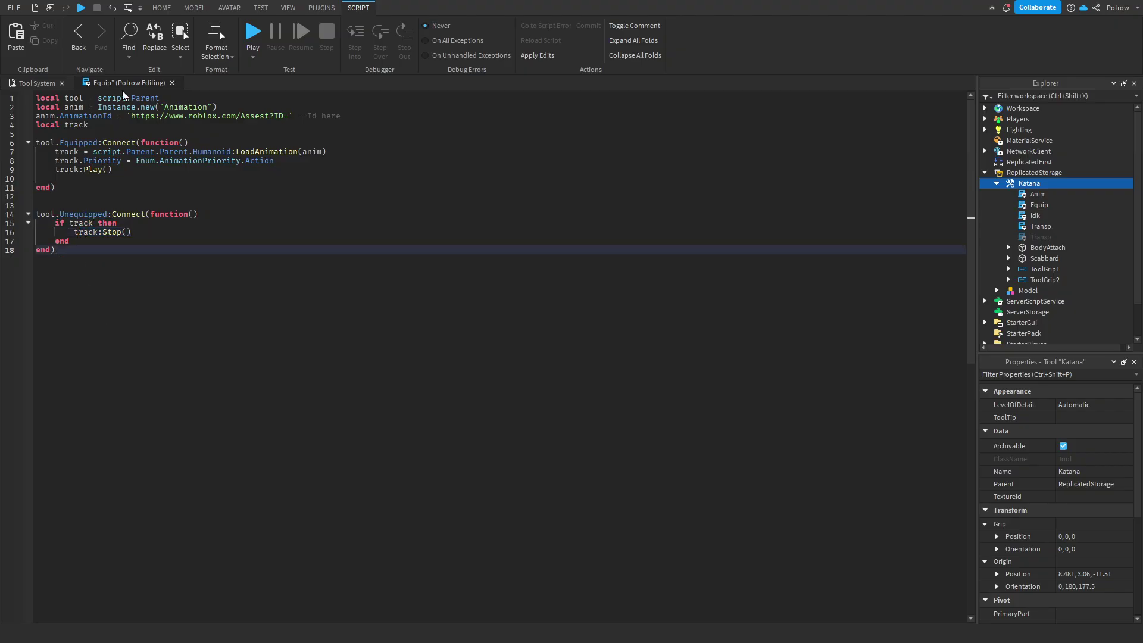
# - Close the Equip script tab and collapse the Katana tool in ReplicatedStorage
pyautogui.click(172, 83)
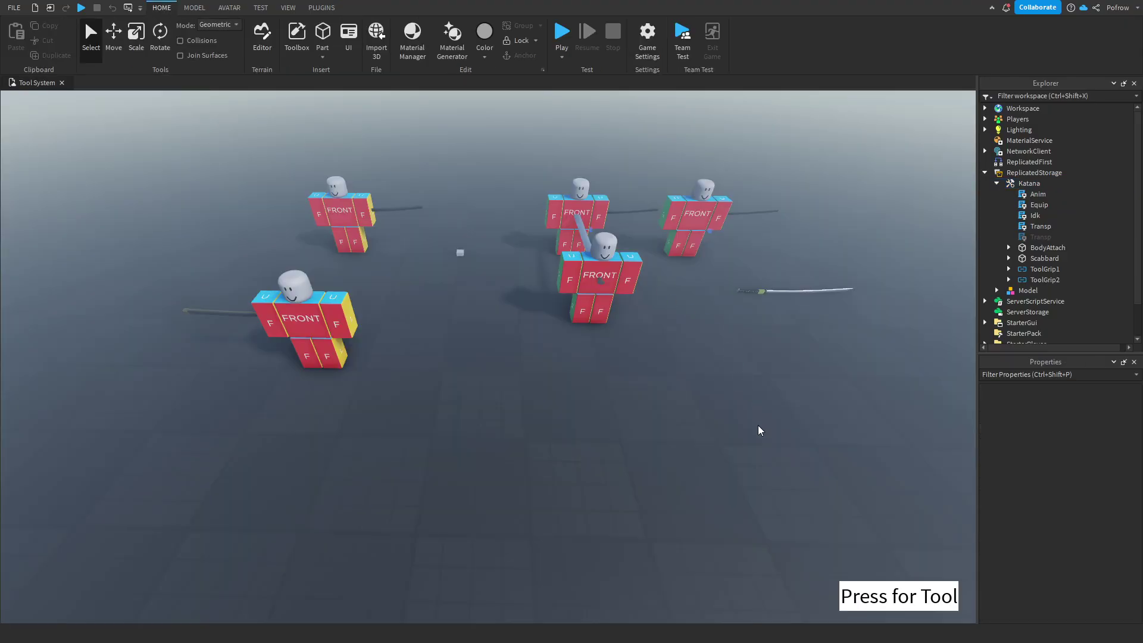
pyautogui.scroll(-2, 758, 430)
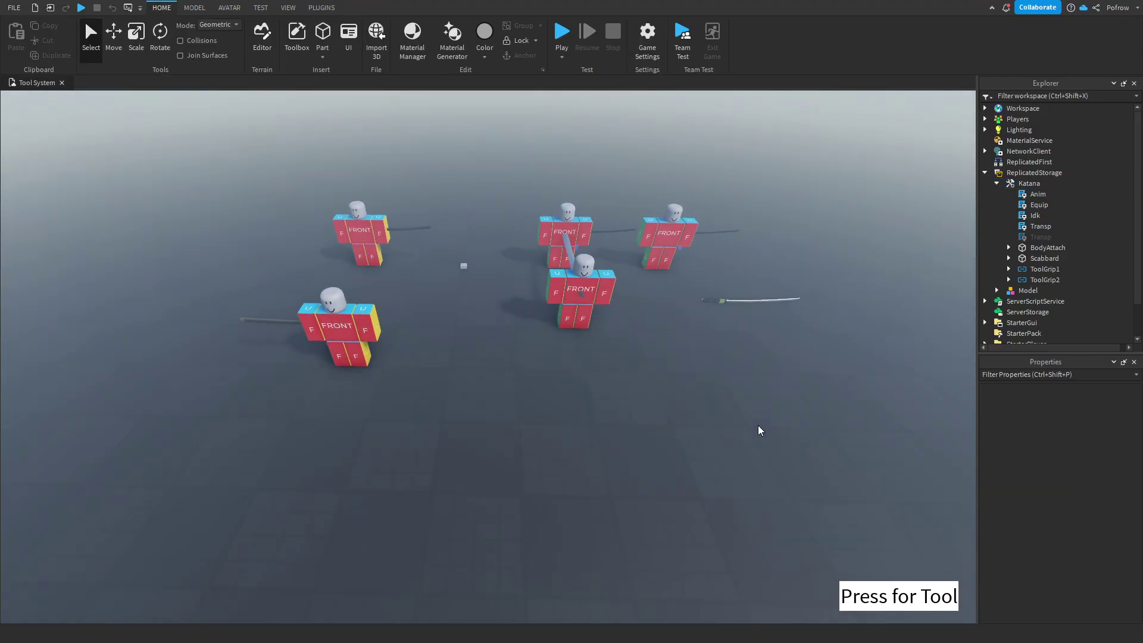
pyautogui.click(997, 183)
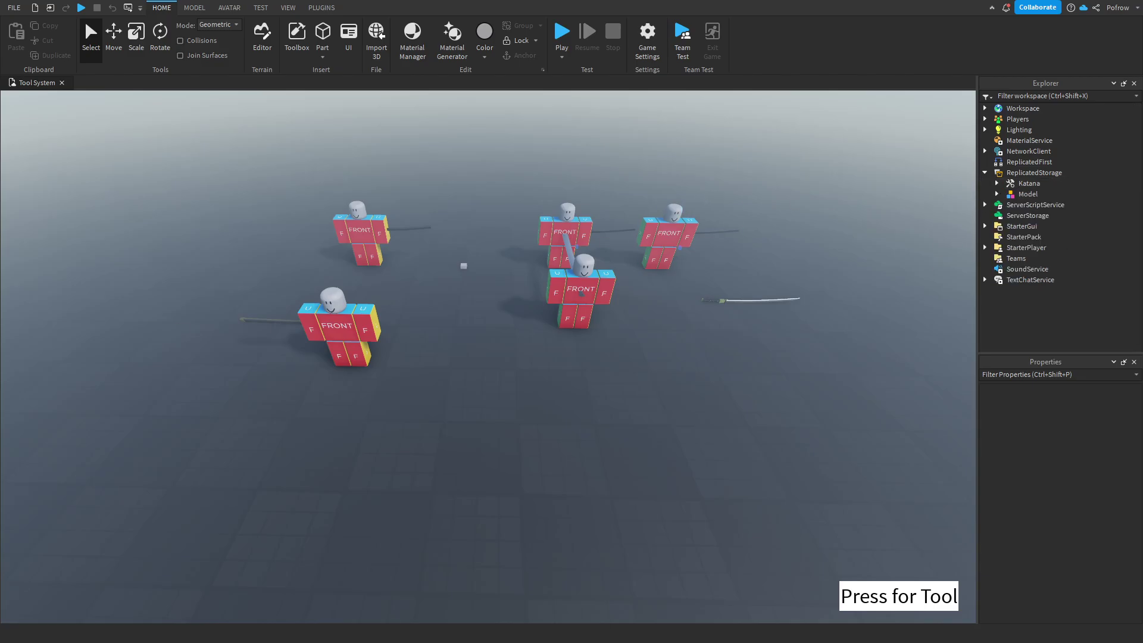